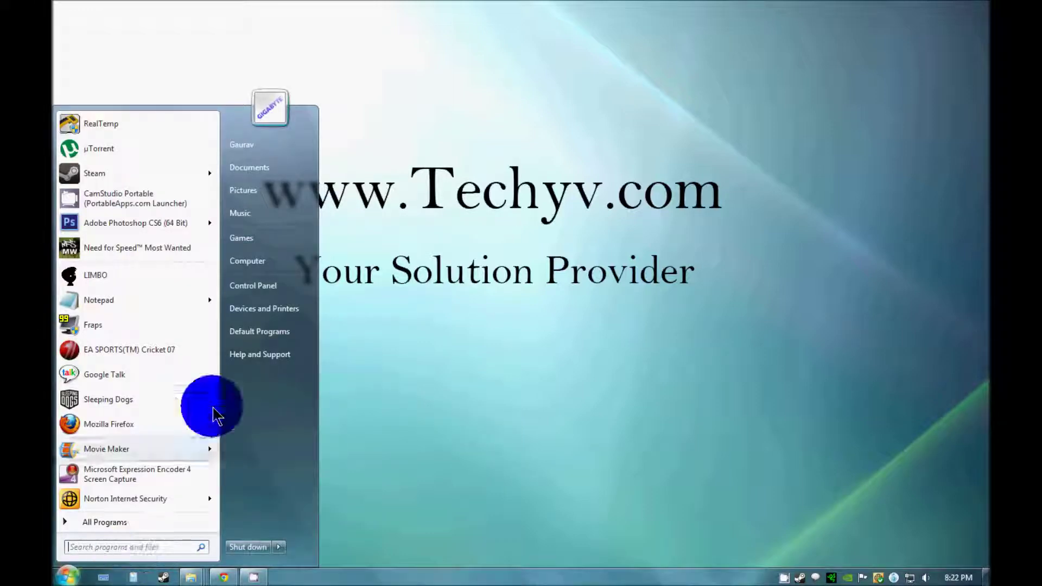
Step: Open Computer Management from Computer, maximize it, and show Storage > Disk Management
{"action": "right_click", "coordinate": [251, 266]}
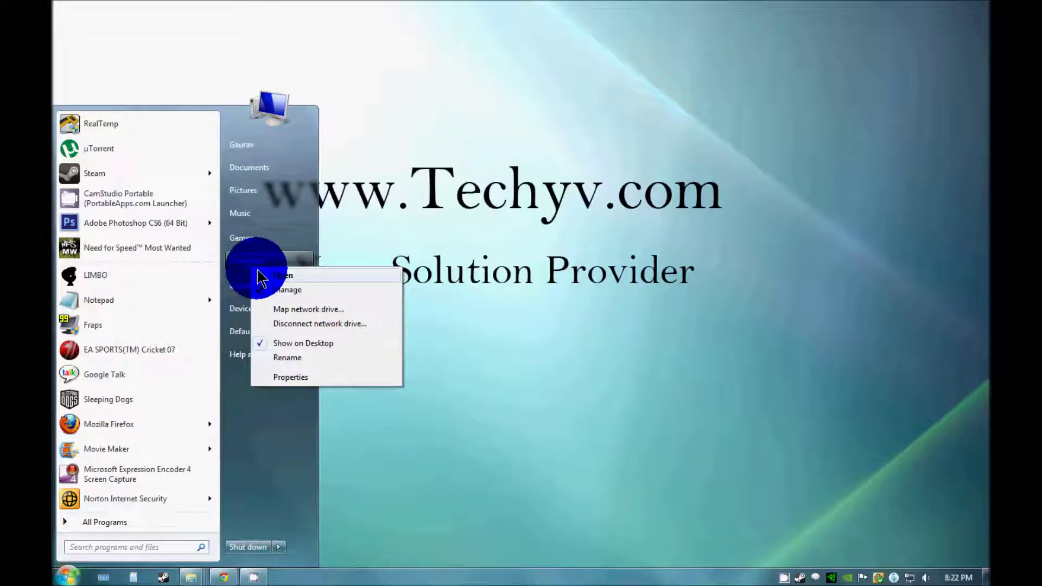
{"action": "left_click", "coordinate": [283, 292]}
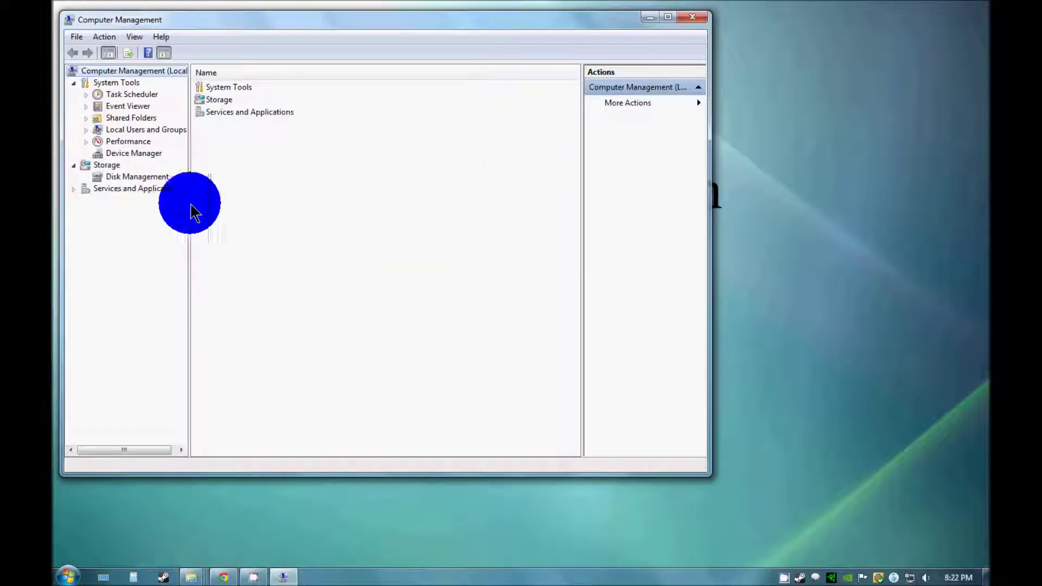
{"action": "double_click", "coordinate": [239, 22]}
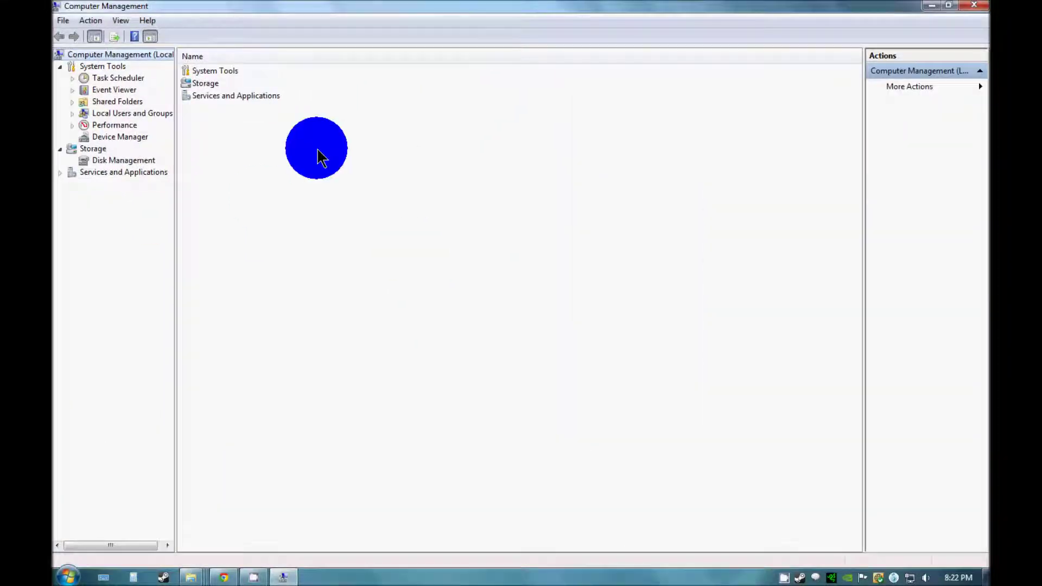
{"action": "left_click", "coordinate": [123, 161]}
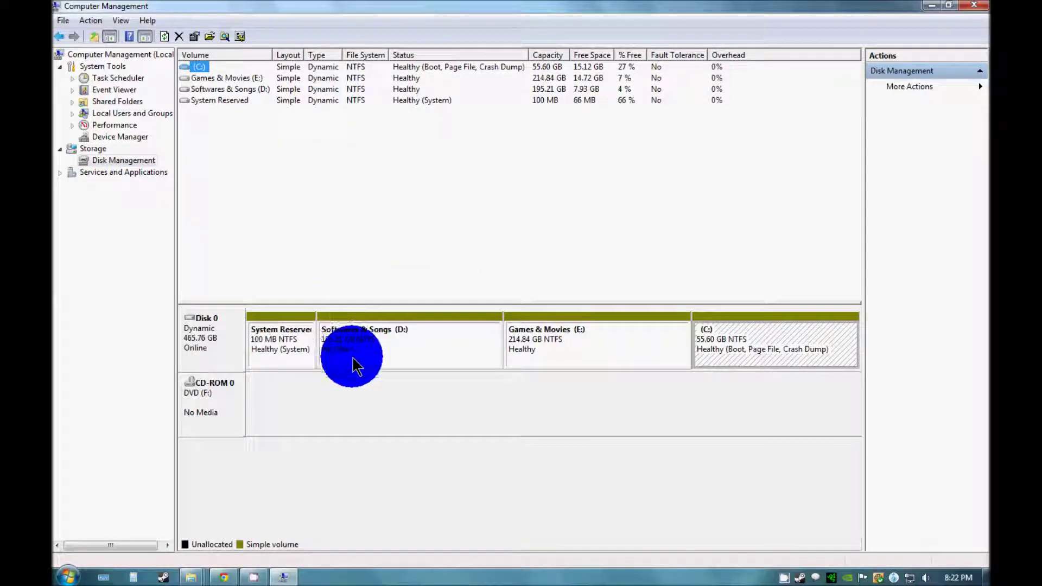
Step: Inspect Disk 0's volumes, ending on Games & Movies (E:) at 214.84 GB
{"action": "left_click", "coordinate": [223, 79]}
{"action": "left_click", "coordinate": [220, 89]}
{"action": "left_click", "coordinate": [220, 100]}
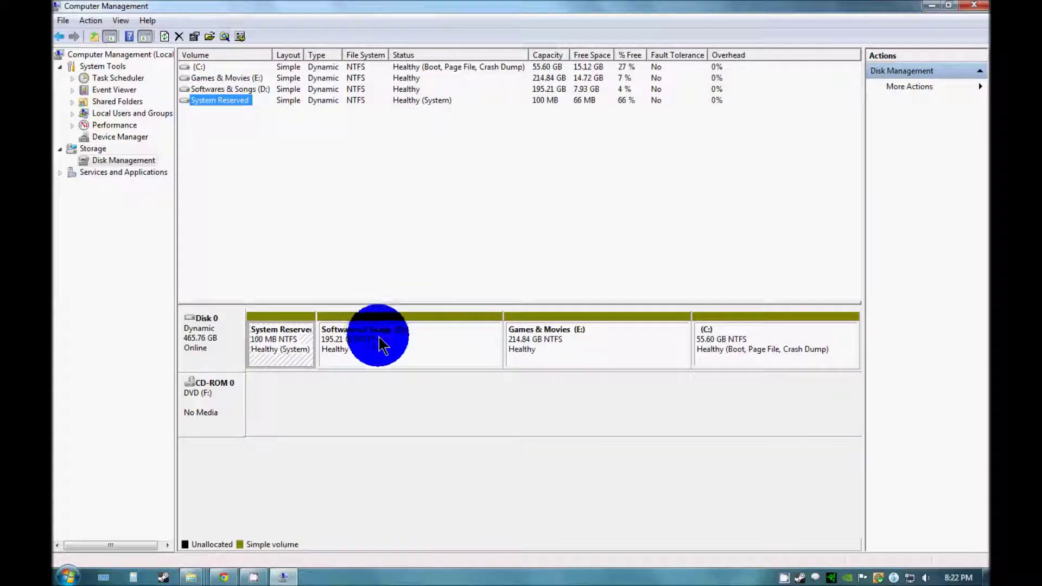
{"action": "left_click", "coordinate": [396, 362]}
{"action": "left_click", "coordinate": [549, 359]}
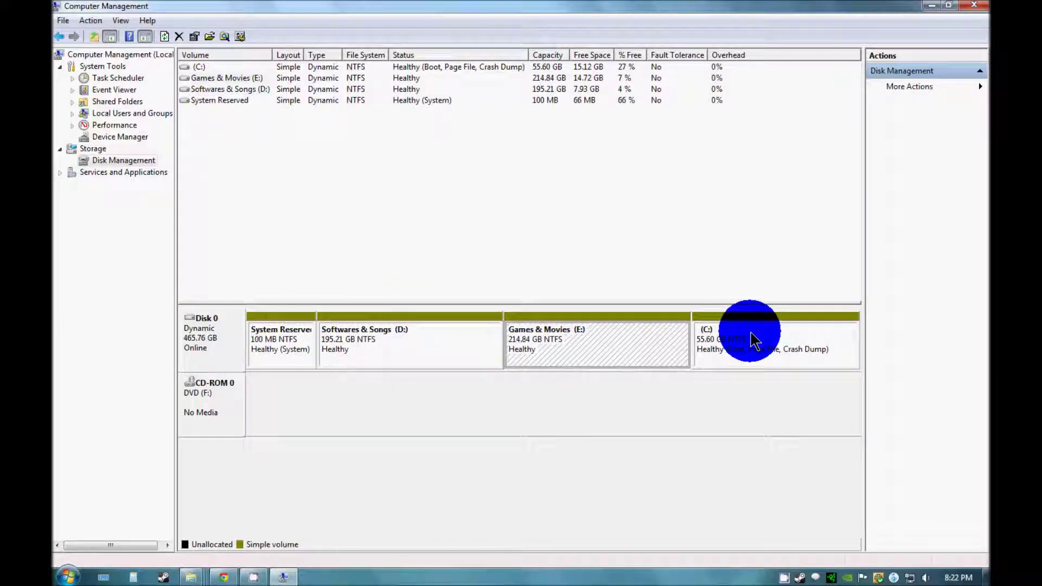
{"action": "left_click", "coordinate": [736, 350]}
{"action": "left_click", "coordinate": [600, 354]}
{"action": "left_click", "coordinate": [414, 351]}
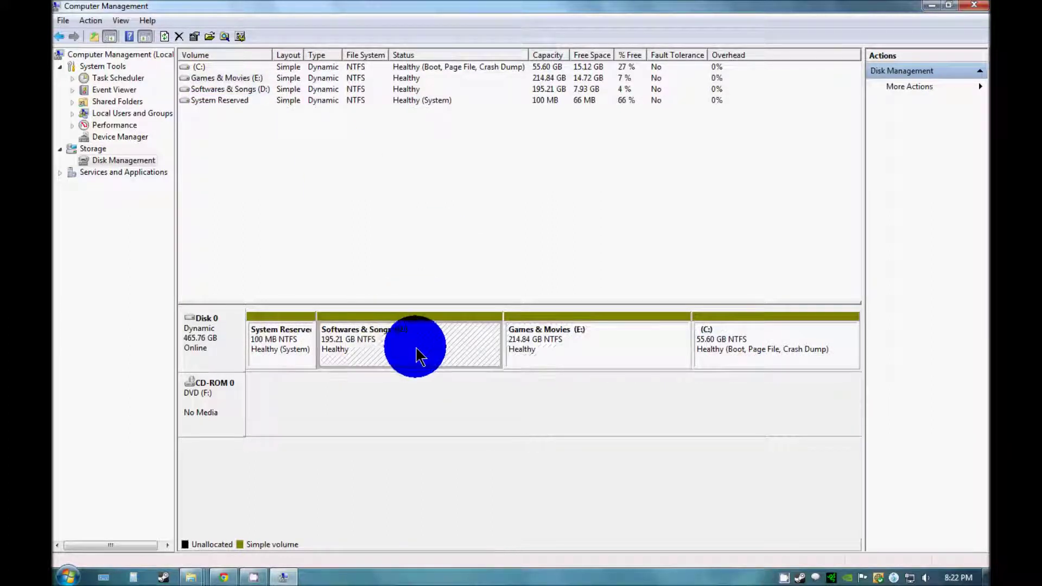
{"action": "left_click", "coordinate": [531, 356]}
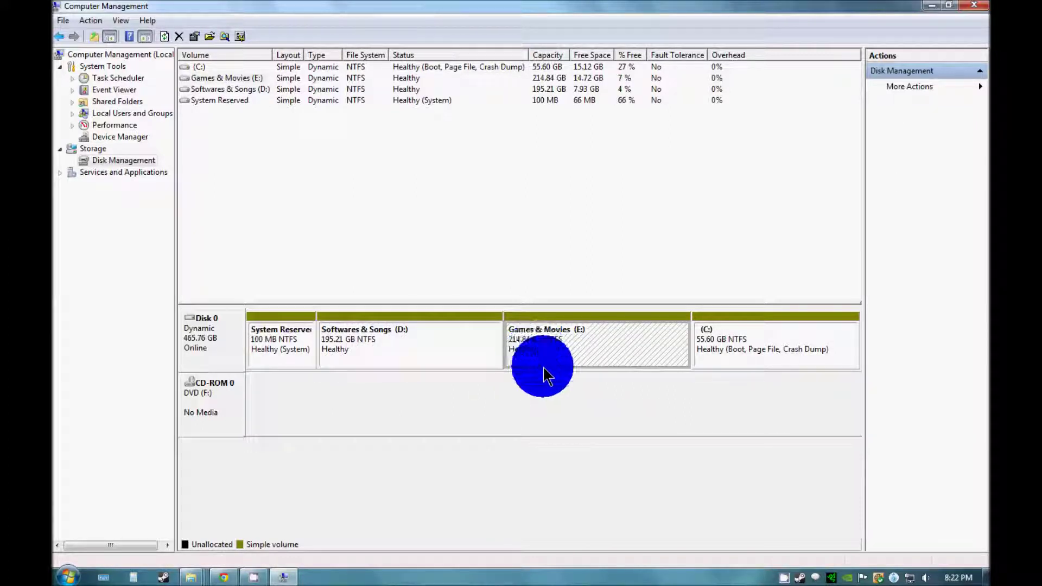
Step: Shrink Games & Movies (E:) by 1024 MB, leaving it at 213.84 GB
{"action": "right_click", "coordinate": [531, 353]}
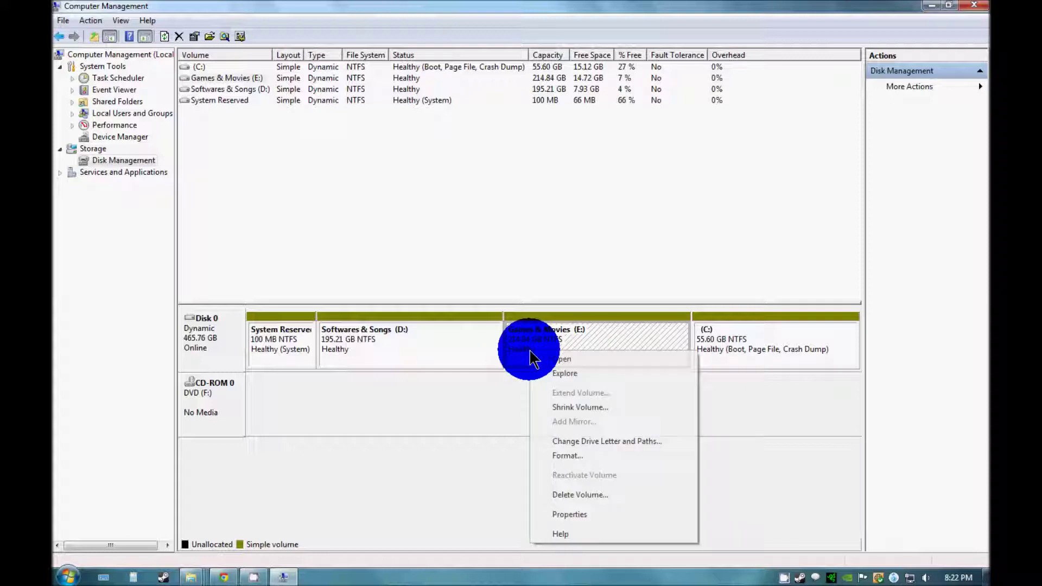
{"action": "left_click", "coordinate": [574, 408]}
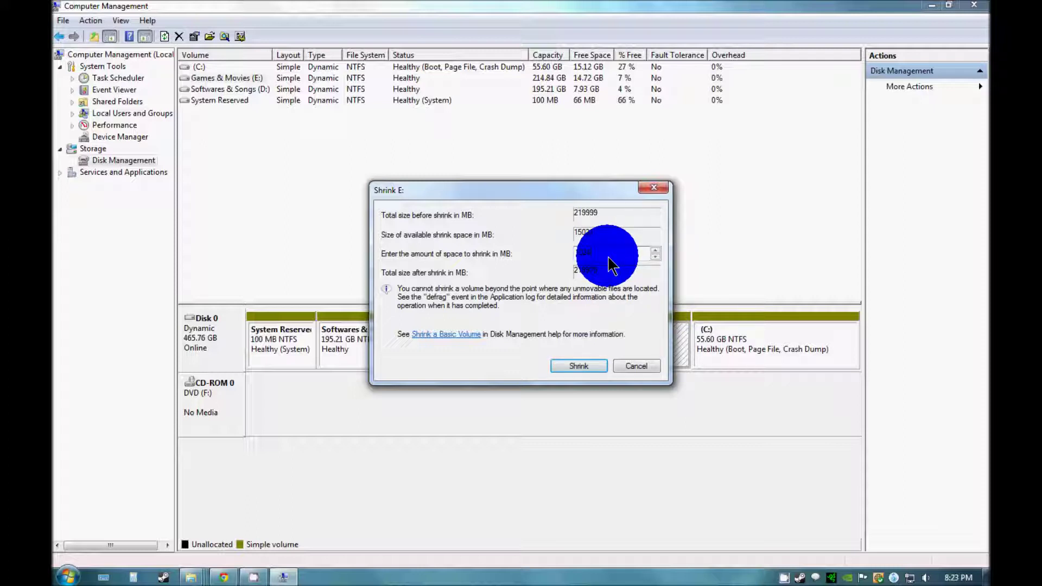
{"action": "left_click", "coordinate": [593, 366]}
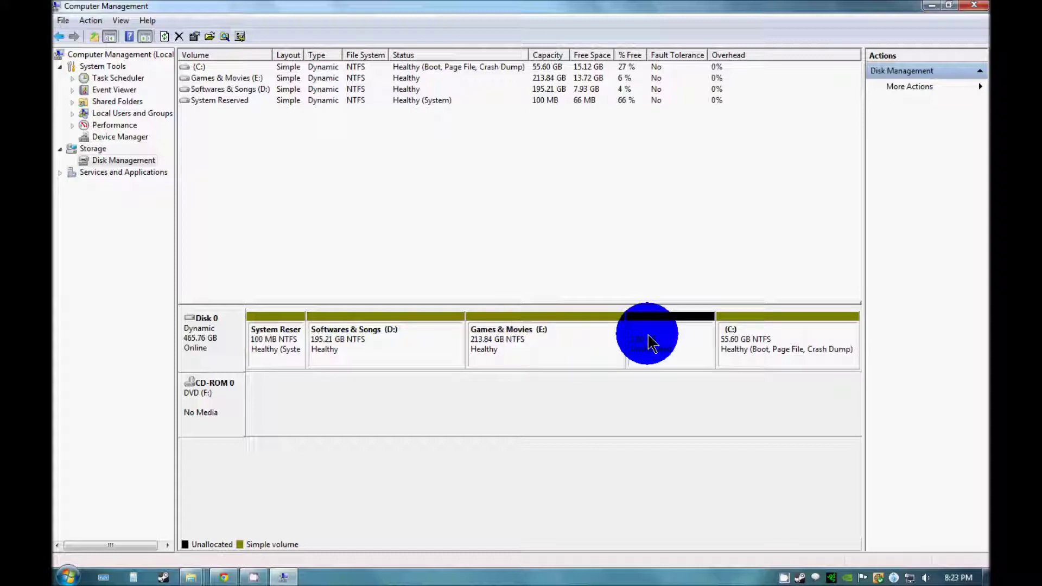
Step: Start a New Simple Volume on the 1 GB unallocated space, keeping size 1024 MB
{"action": "left_click", "coordinate": [655, 354]}
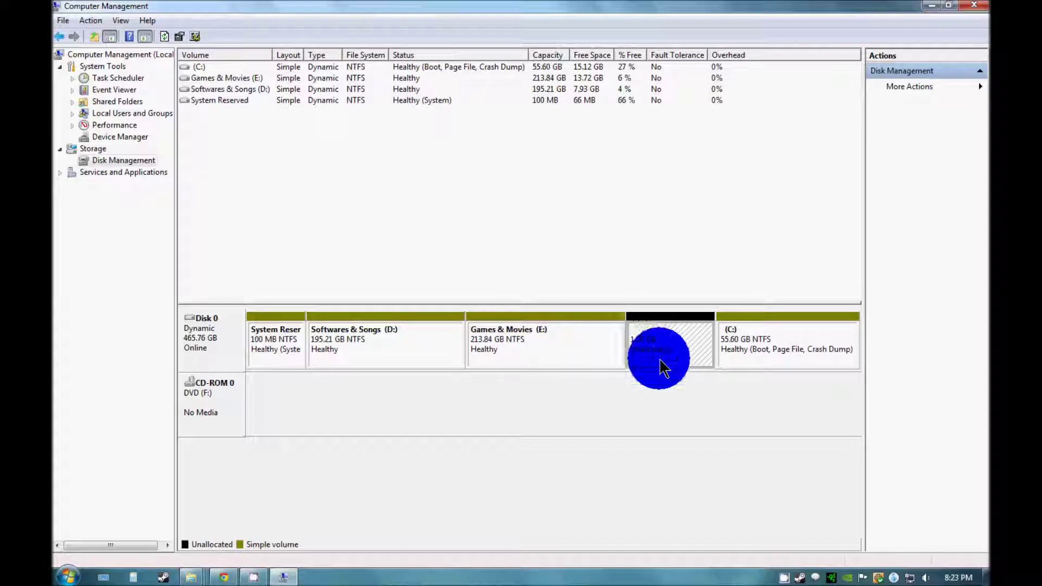
{"action": "right_click", "coordinate": [653, 353]}
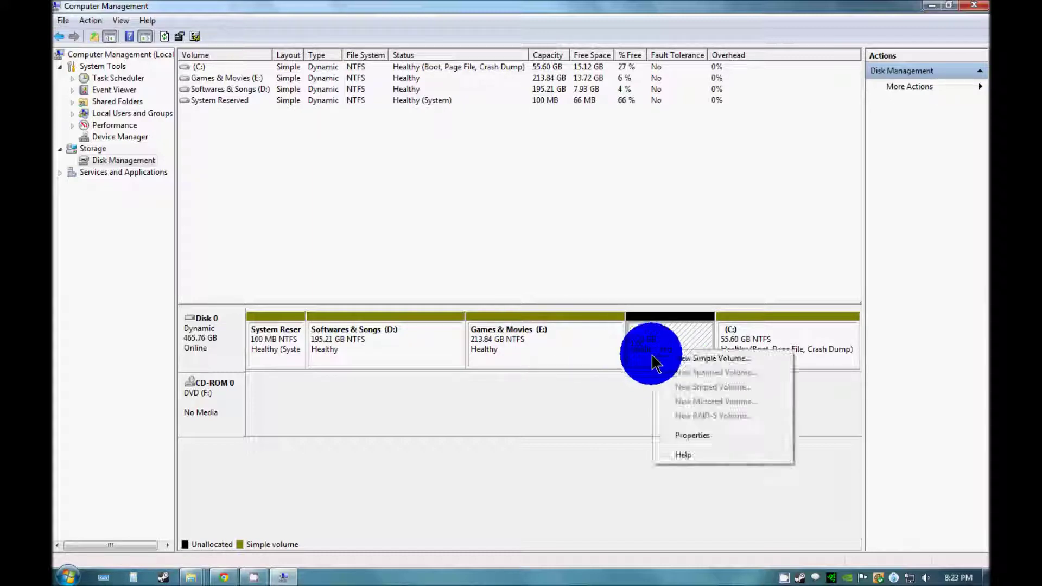
{"action": "left_click", "coordinate": [697, 359]}
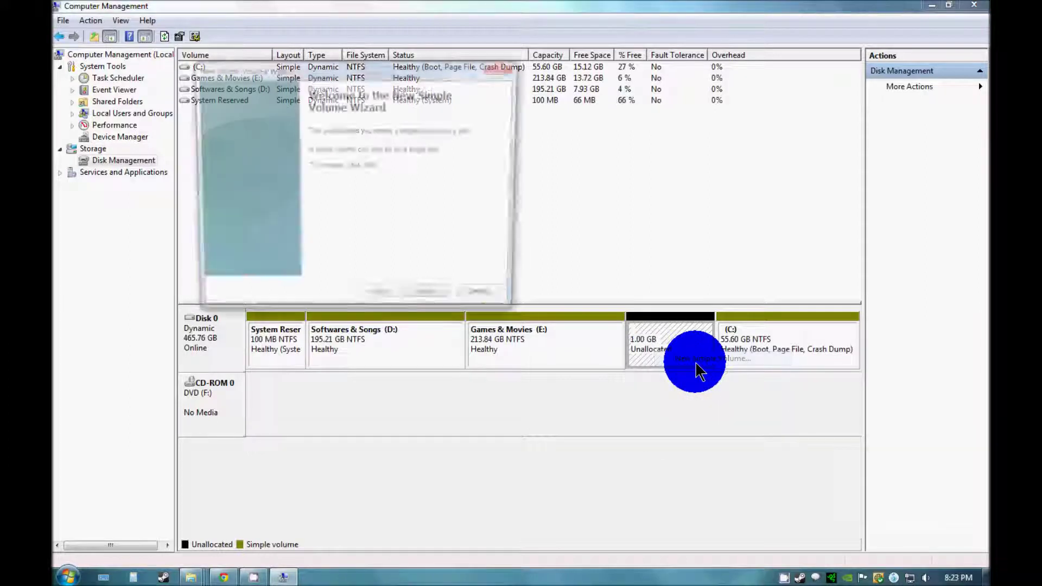
{"action": "left_click", "coordinate": [437, 302]}
{"action": "left_click", "coordinate": [380, 209]}
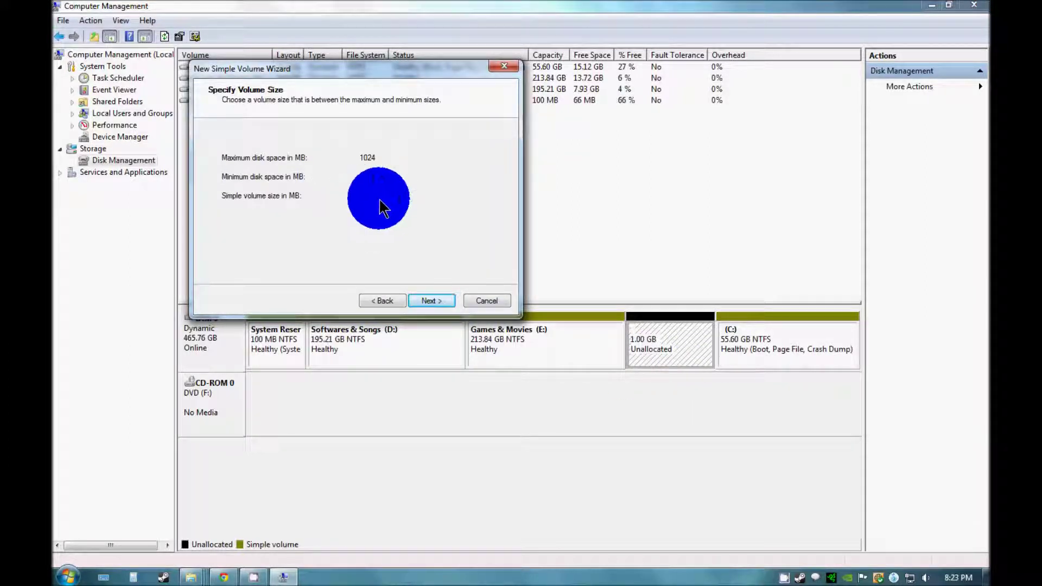
{"action": "left_click", "coordinate": [431, 303]}
Step: Assign drive letter G, format NTFS with label abc, and finish the wizard
{"action": "left_click", "coordinate": [417, 163]}
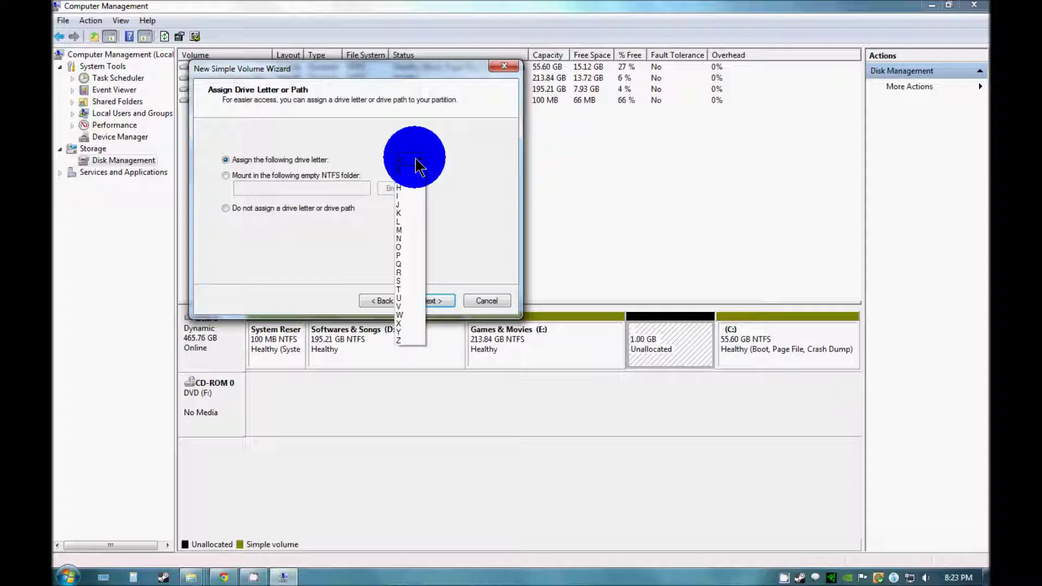
{"action": "left_click", "coordinate": [414, 178]}
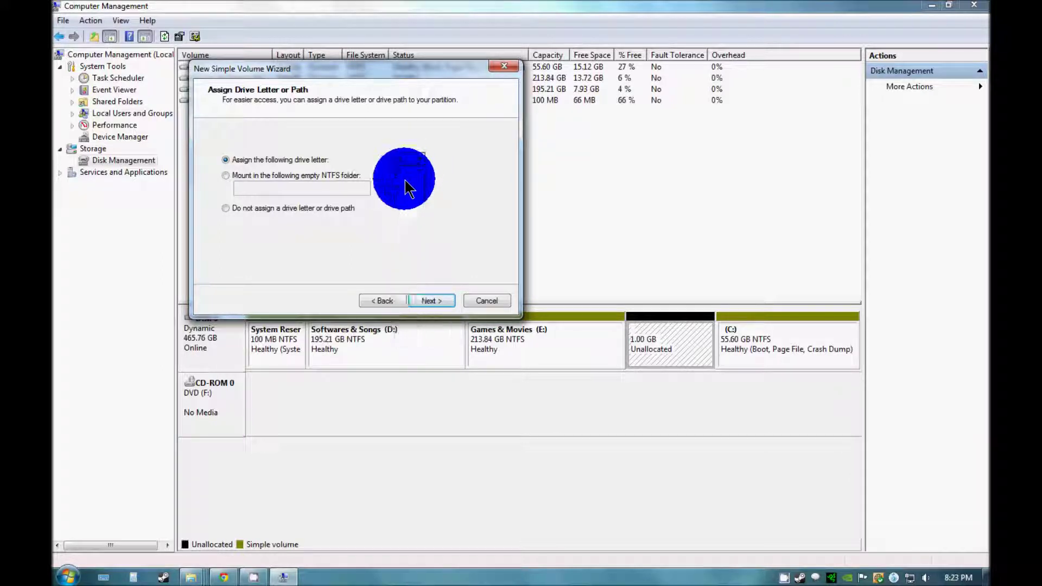
{"action": "left_click", "coordinate": [433, 302]}
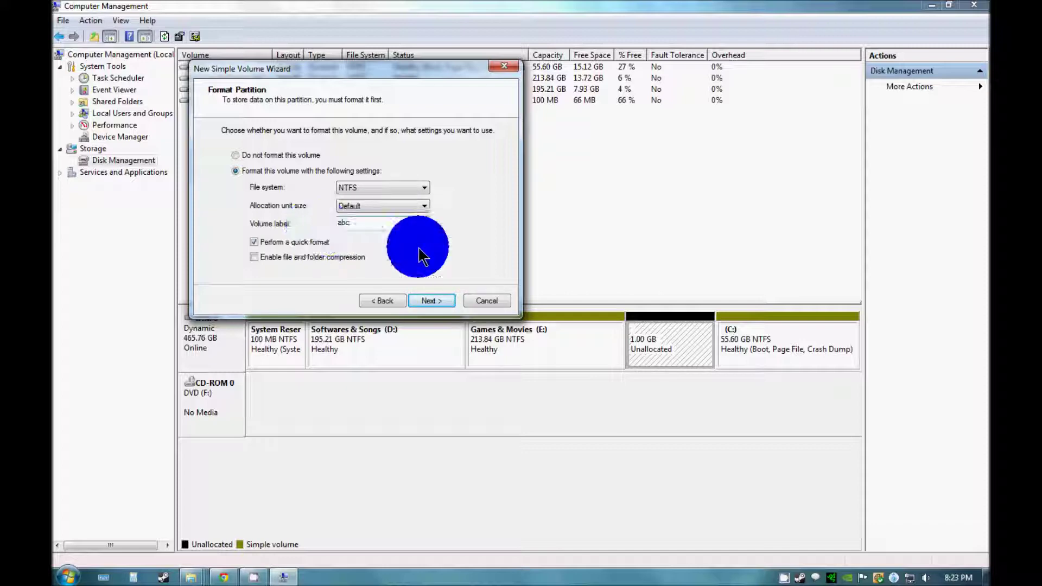
{"action": "left_click", "coordinate": [429, 300]}
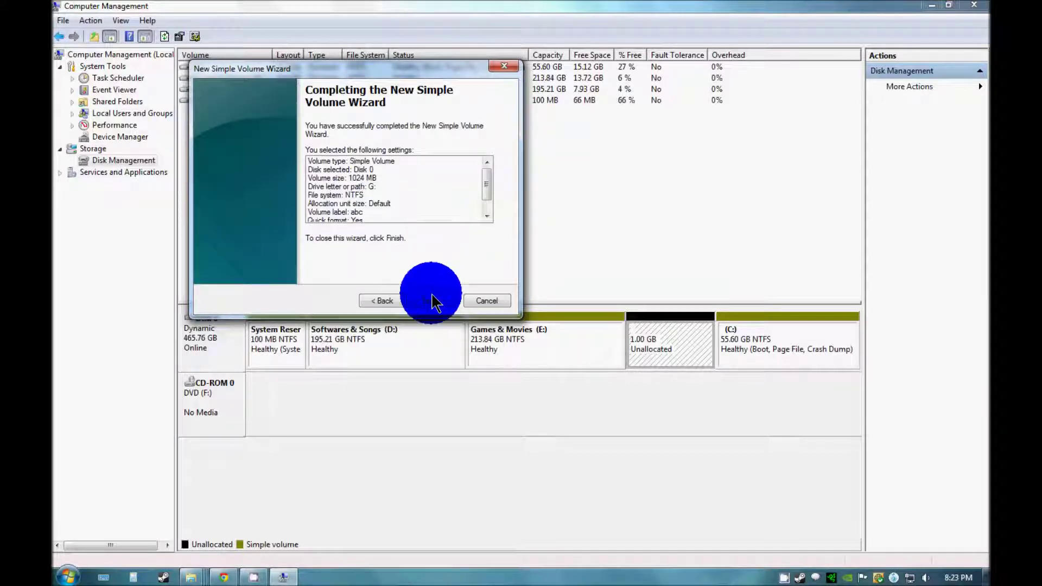
{"action": "left_click", "coordinate": [432, 301]}
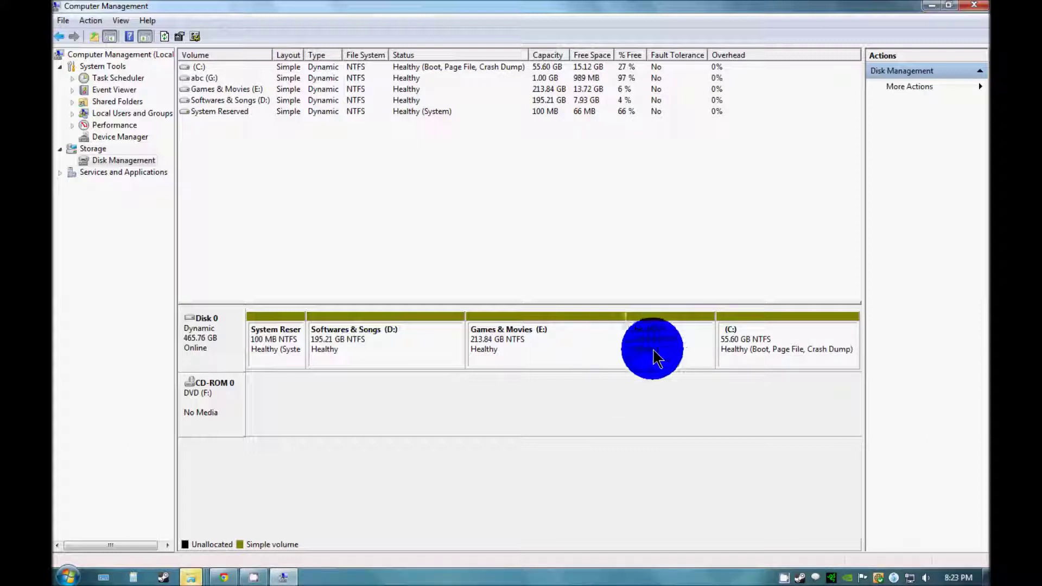
Step: Check abc (G:) shows 989 MB free, then close Explorer and Computer Management
{"action": "mouse_move", "coordinate": [191, 577]}
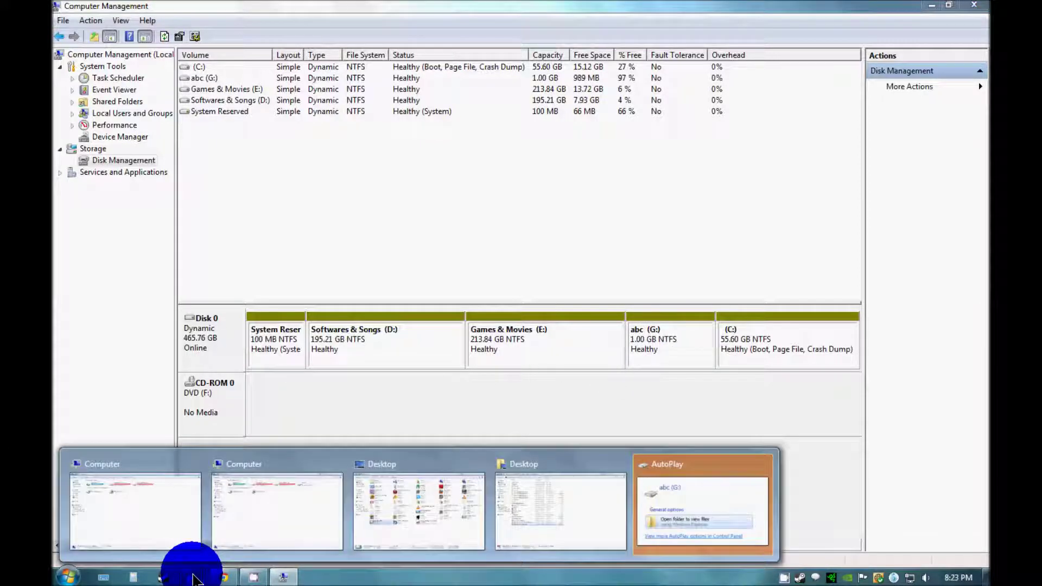
{"action": "left_click", "coordinate": [665, 496]}
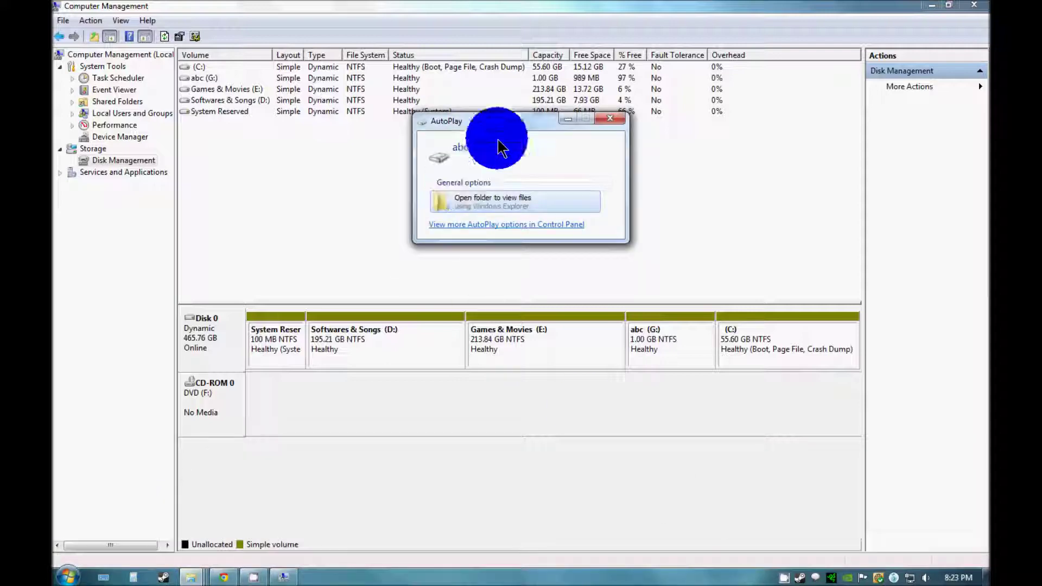
{"action": "left_click", "coordinate": [492, 206]}
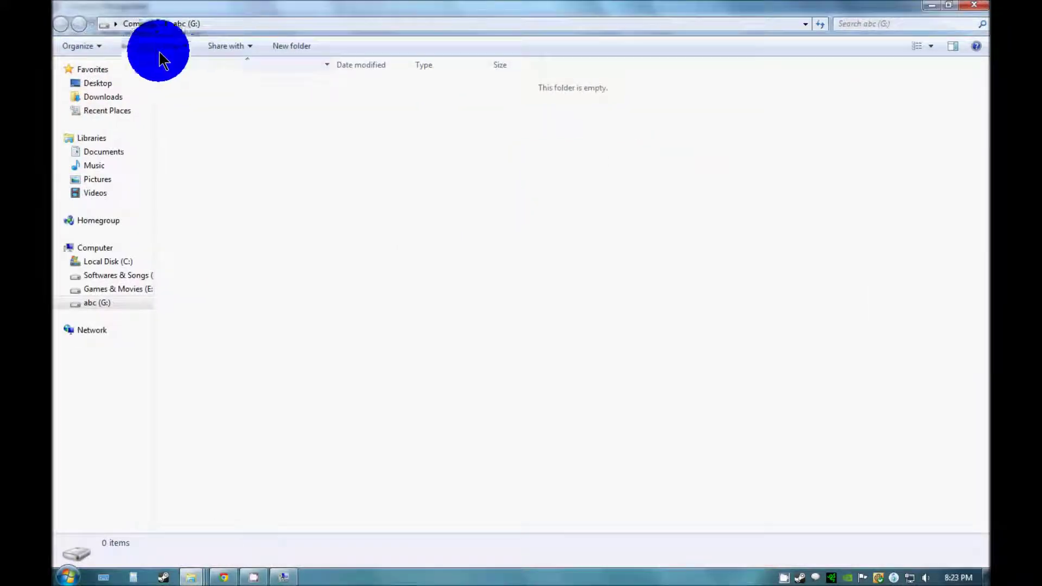
{"action": "left_click", "coordinate": [142, 25]}
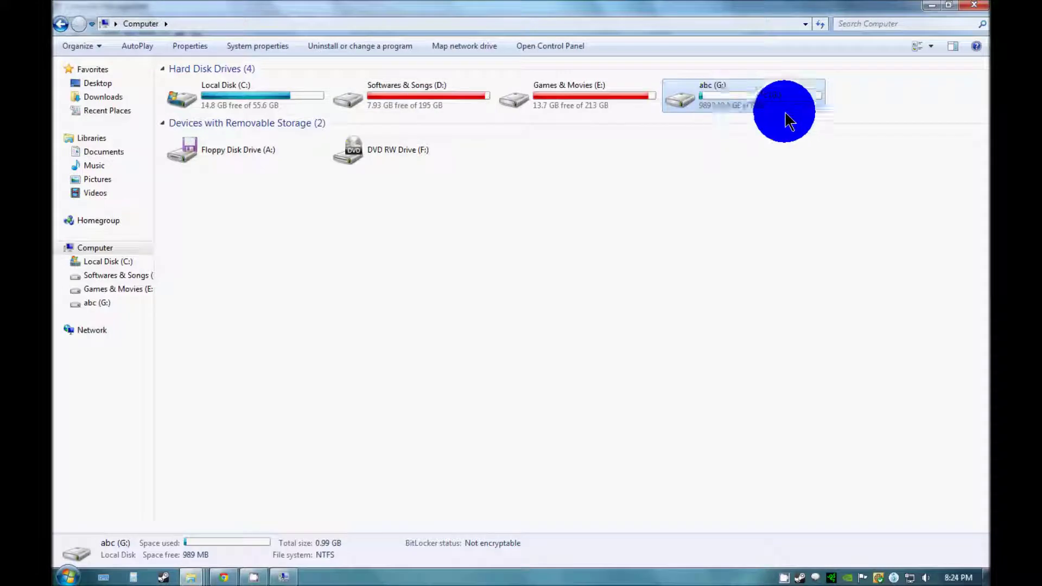
{"action": "left_click", "coordinate": [971, 6]}
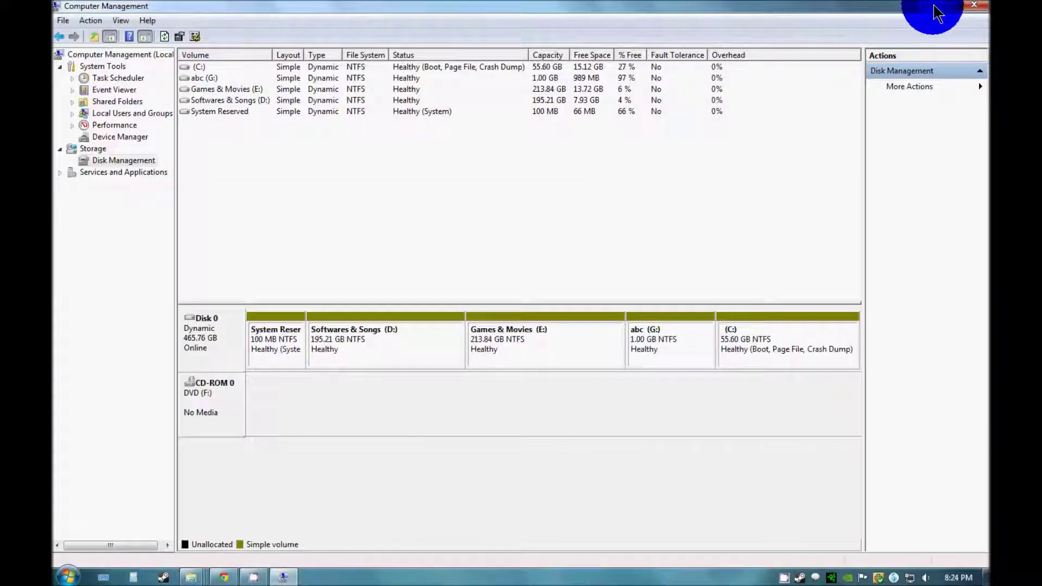
{"action": "left_click", "coordinate": [975, 12]}
Step: Reopen Computer Management from the Start menu's Computer entry and show Disk Management
{"action": "right_click", "coordinate": [398, 213]}
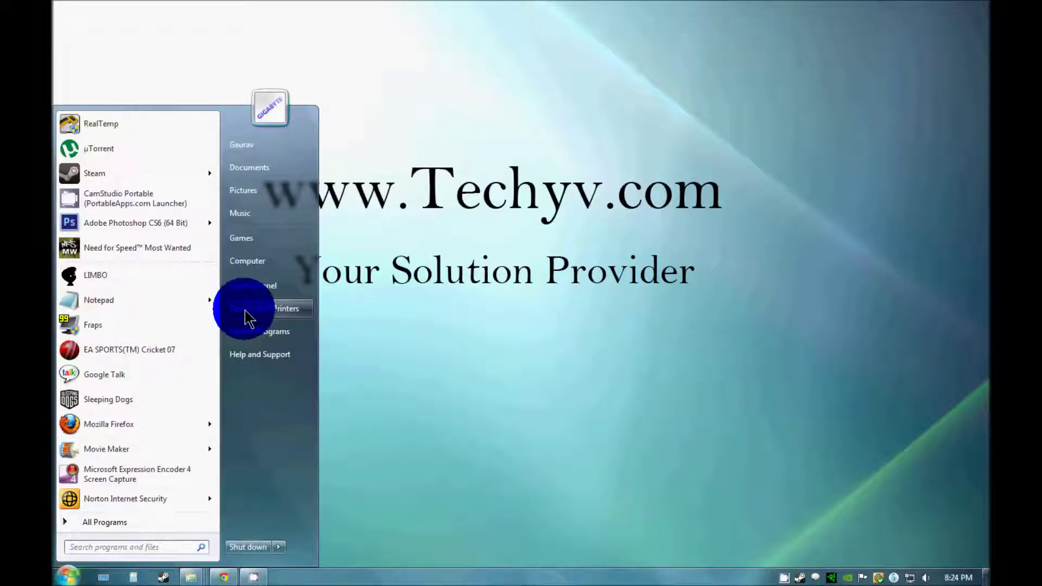
{"action": "right_click", "coordinate": [245, 262]}
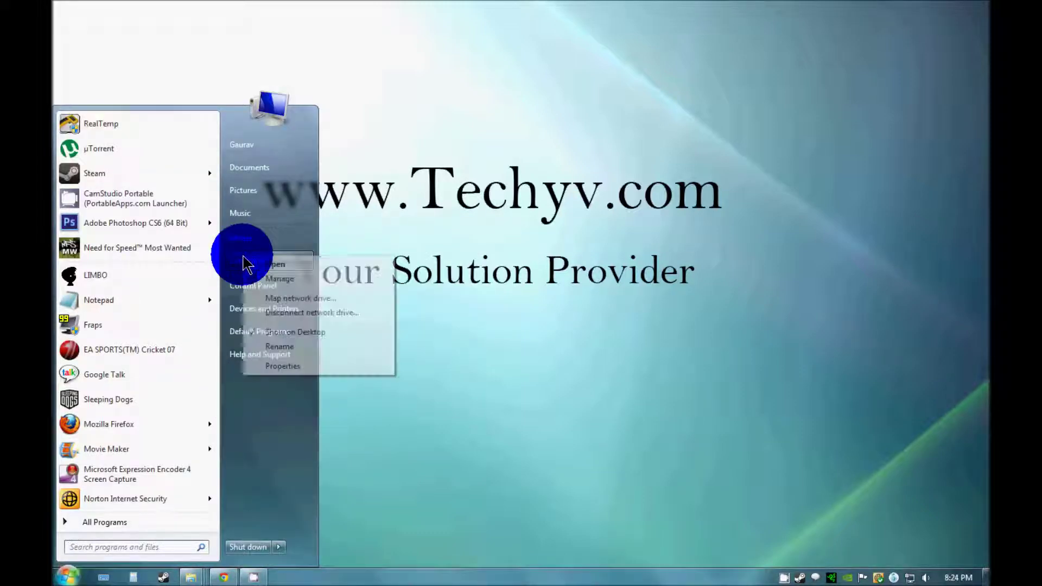
{"action": "left_click", "coordinate": [287, 279]}
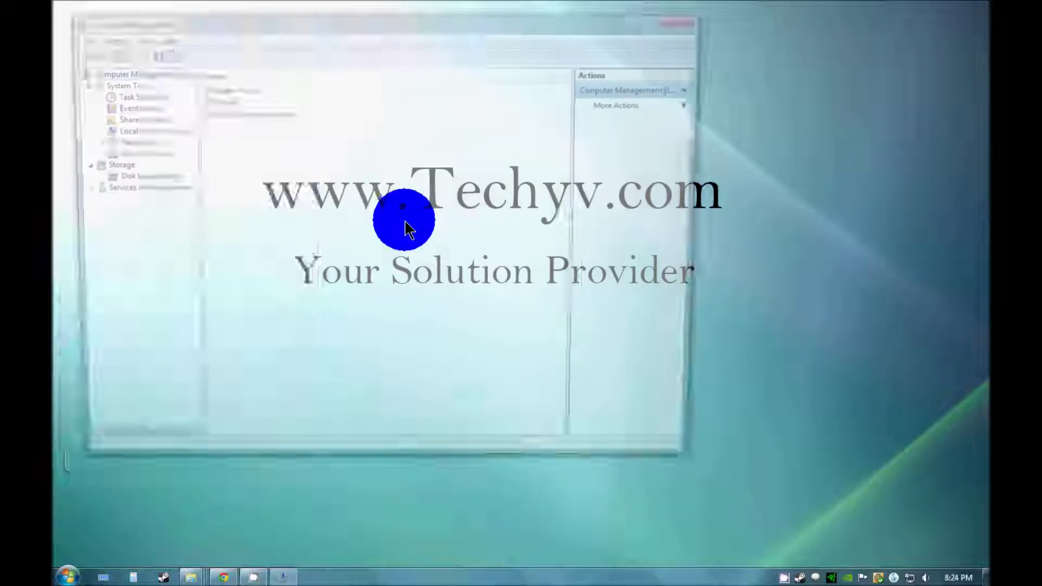
{"action": "left_click", "coordinate": [133, 178]}
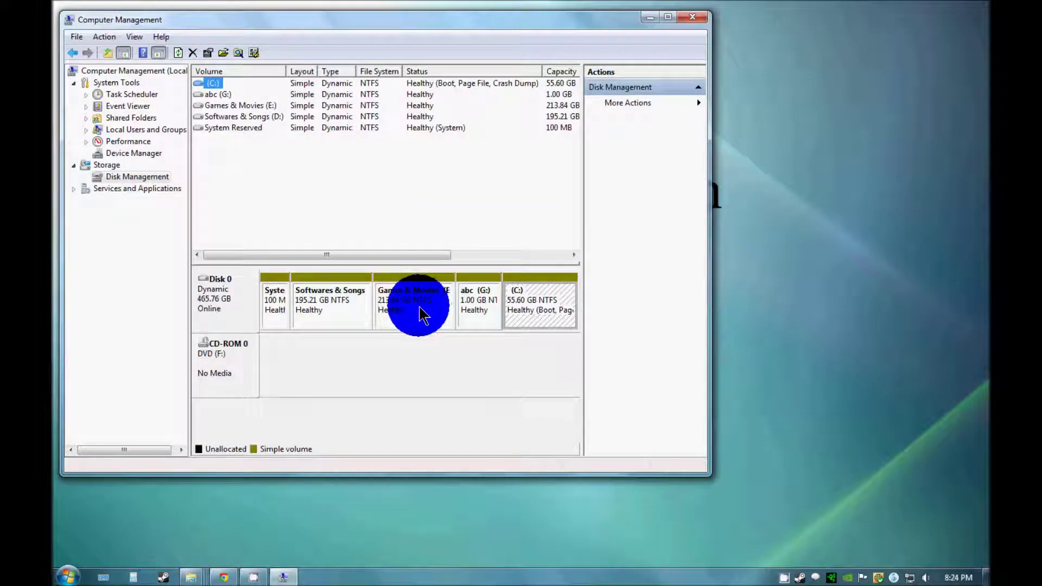
Step: Delete the abc (G:) volume and confirm, leaving 1 GB unallocated
{"action": "left_click", "coordinate": [468, 315]}
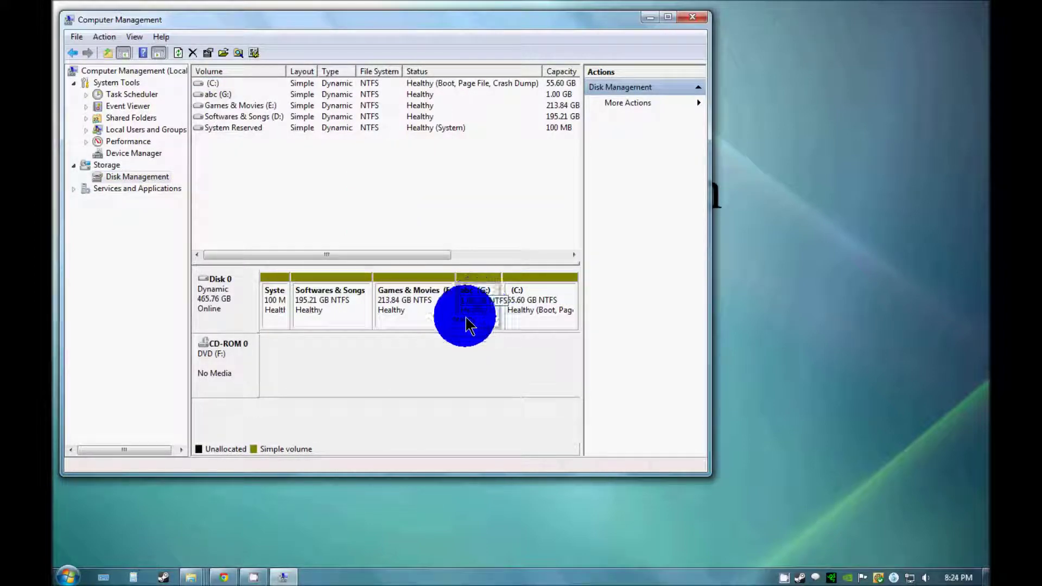
{"action": "right_click", "coordinate": [473, 320]}
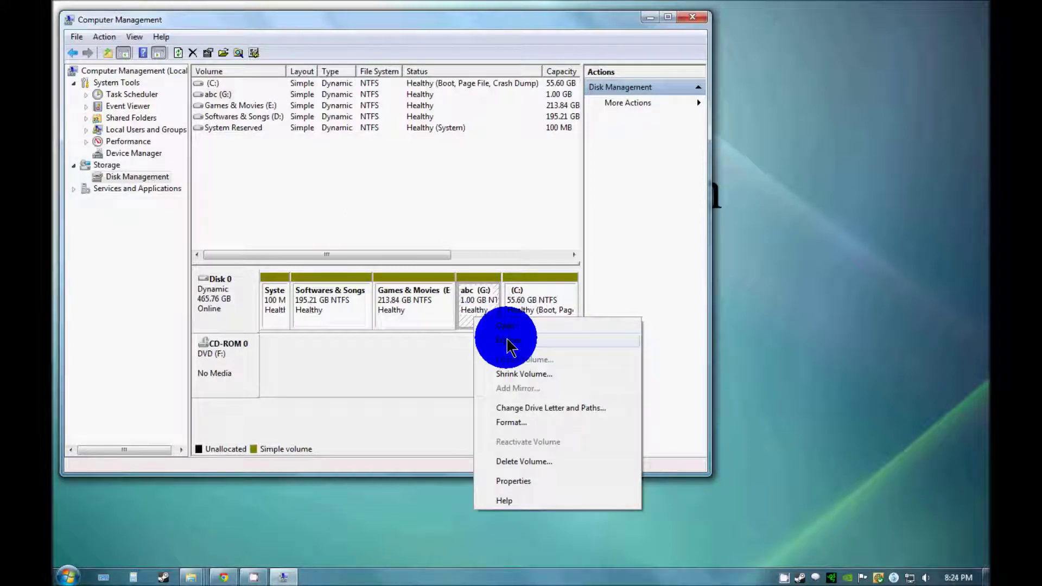
{"action": "left_click", "coordinate": [535, 459]}
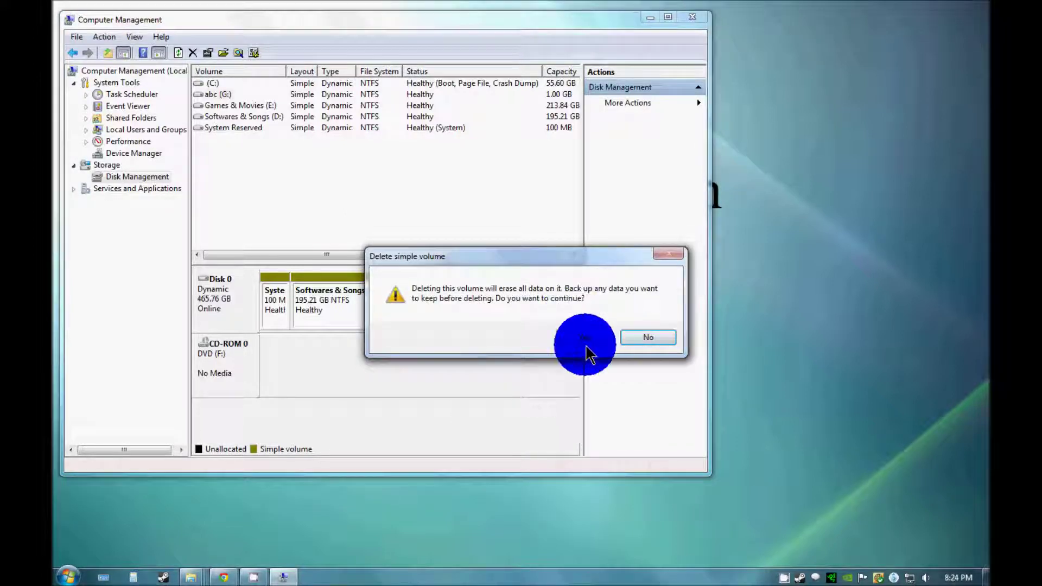
{"action": "left_click", "coordinate": [586, 340]}
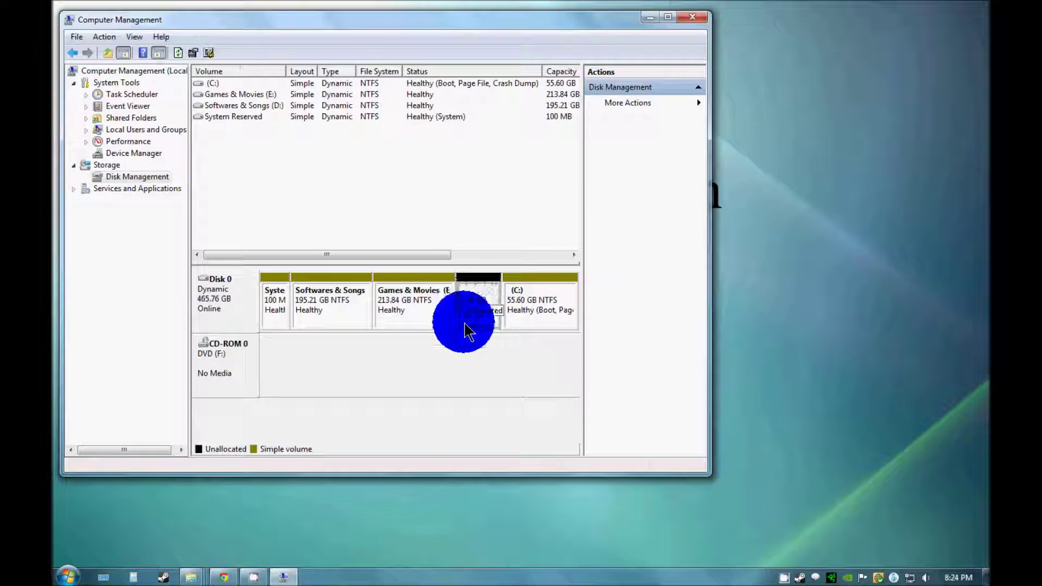
Step: Extend Games & Movies (E:) by the full 1024 MB, restoring it to 214.84 GB
{"action": "double_click", "coordinate": [457, 24]}
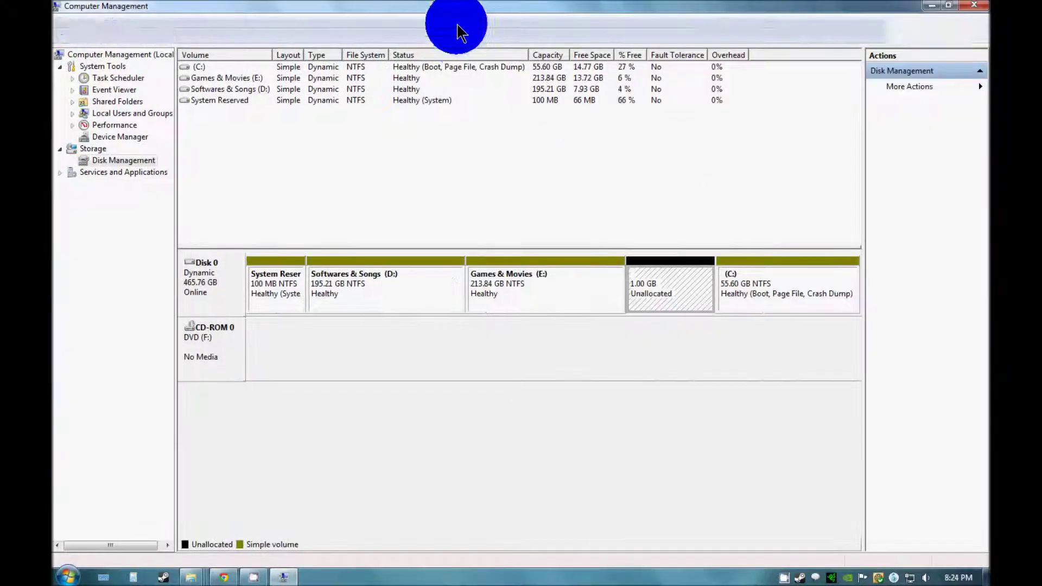
{"action": "right_click", "coordinate": [649, 293]}
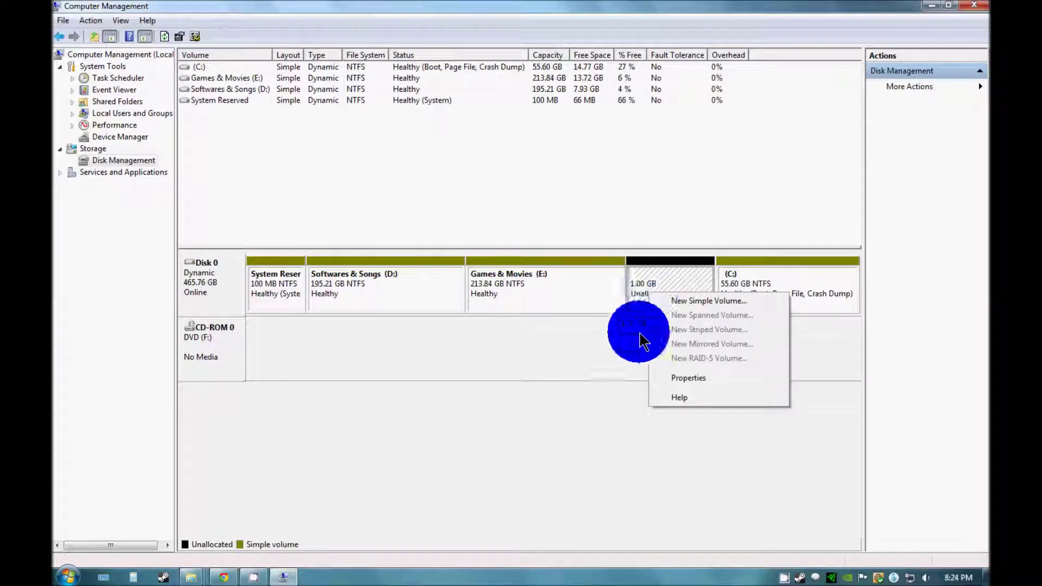
{"action": "left_click", "coordinate": [526, 304]}
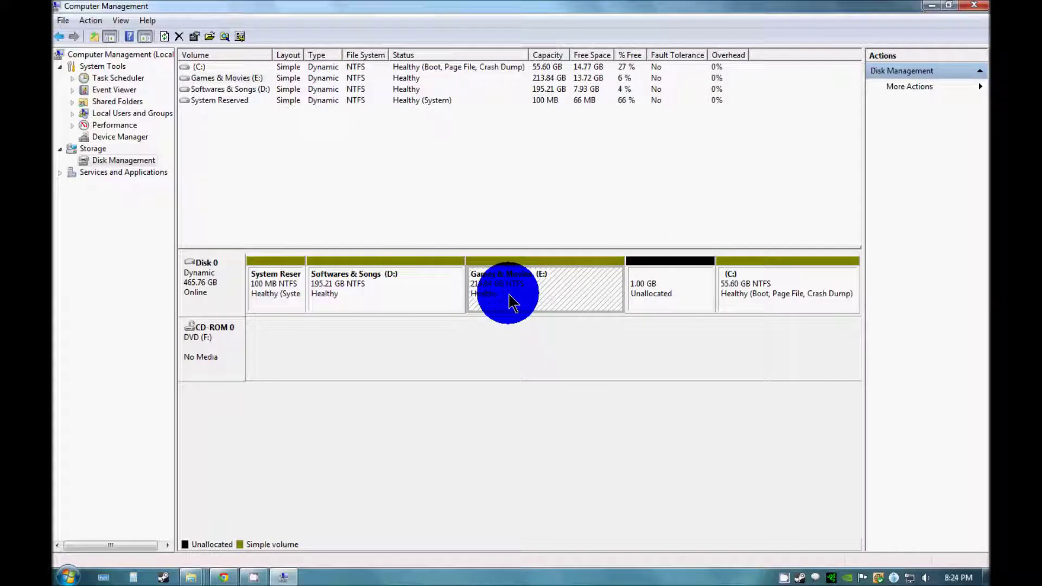
{"action": "right_click", "coordinate": [515, 298]}
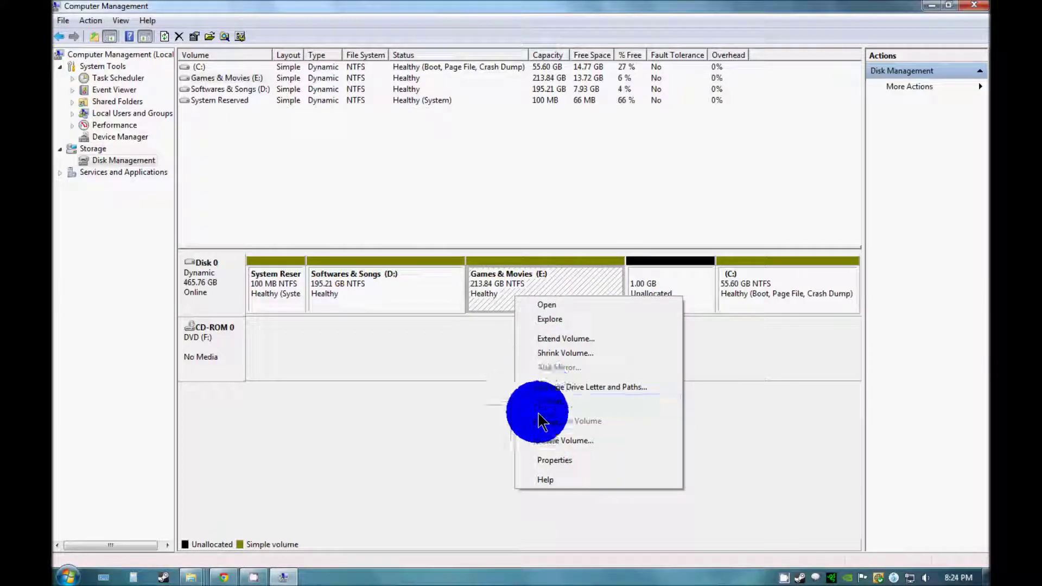
{"action": "left_click", "coordinate": [555, 340]}
{"action": "left_click", "coordinate": [429, 311]}
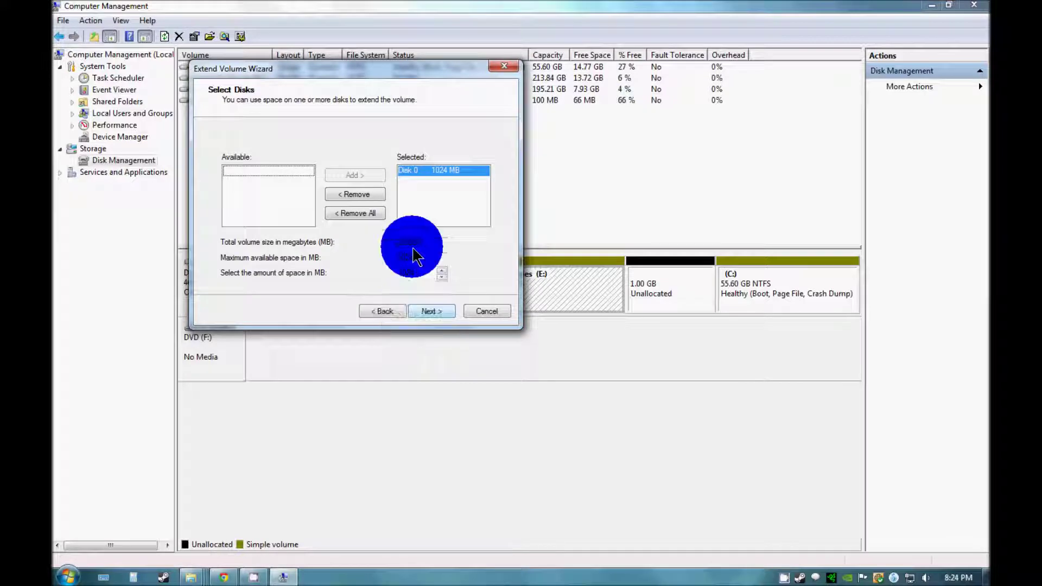
{"action": "left_click", "coordinate": [421, 312]}
{"action": "left_click", "coordinate": [433, 312]}
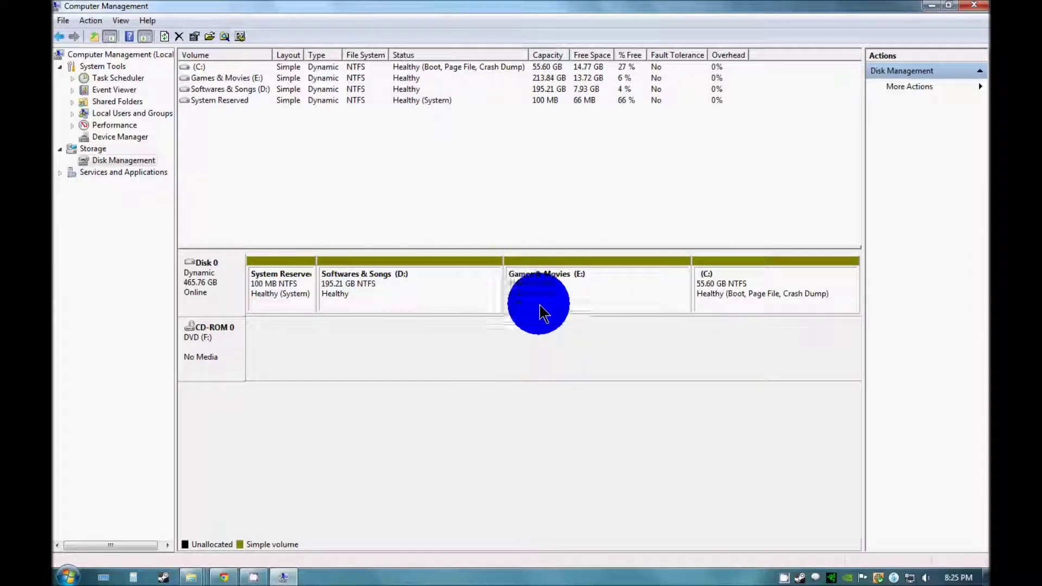
{"action": "left_click", "coordinate": [959, 9]}
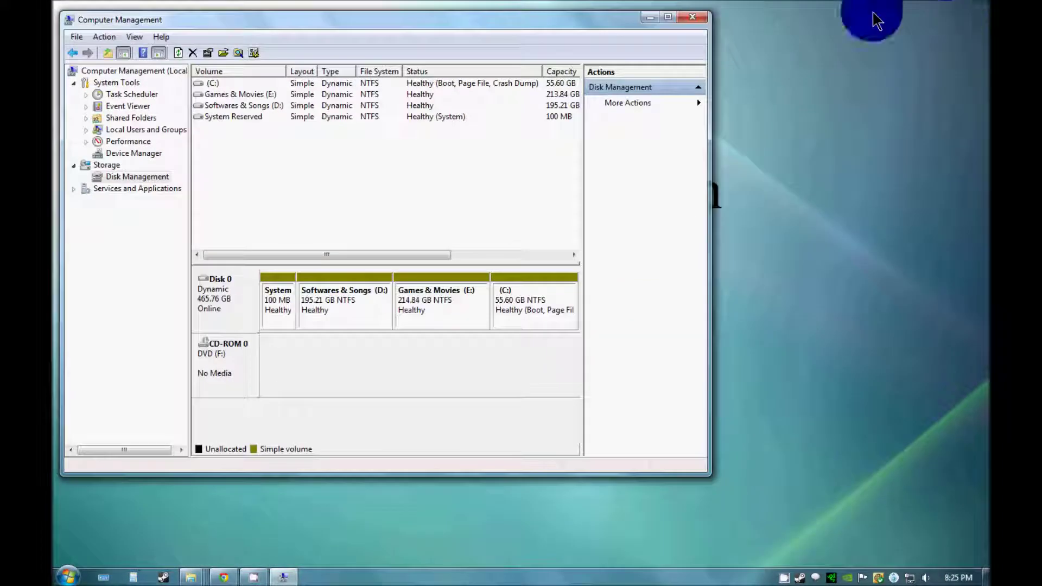
Step: Close Computer Management and open the Computer drive list maximized in Explorer
{"action": "left_click", "coordinate": [686, 18]}
{"action": "left_click", "coordinate": [68, 577]}
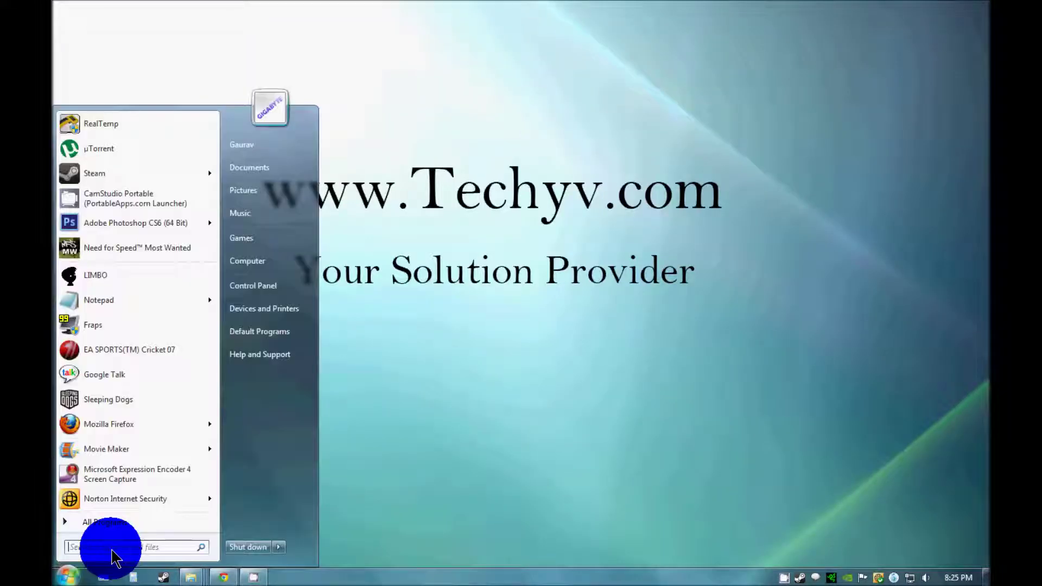
{"action": "left_click", "coordinate": [277, 263]}
{"action": "double_click", "coordinate": [495, 186]}
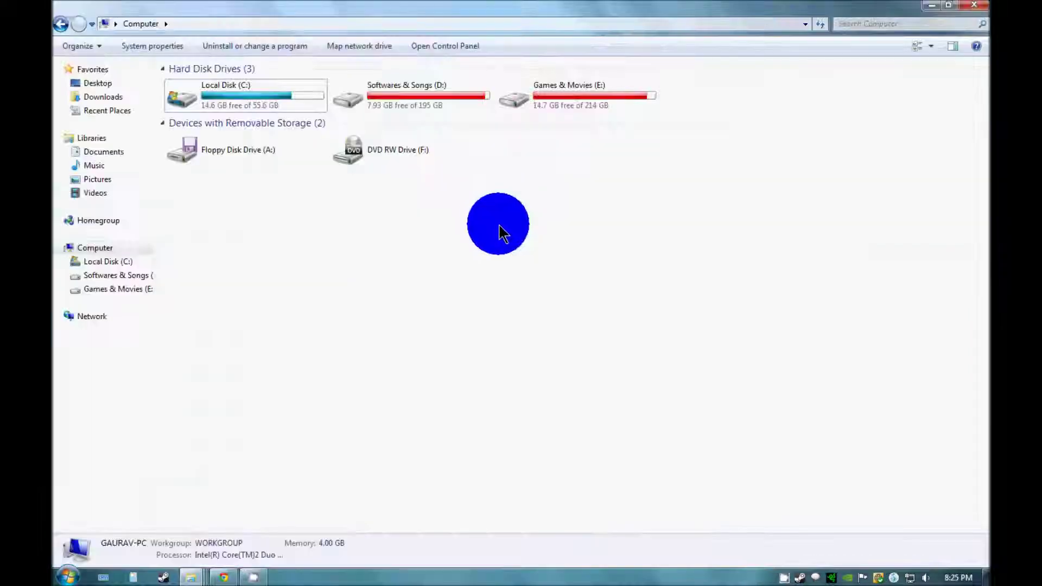
Step: Refresh the drive list and confirm Games & Movies (E:) reports 214 GB total
{"action": "left_click", "coordinate": [579, 105]}
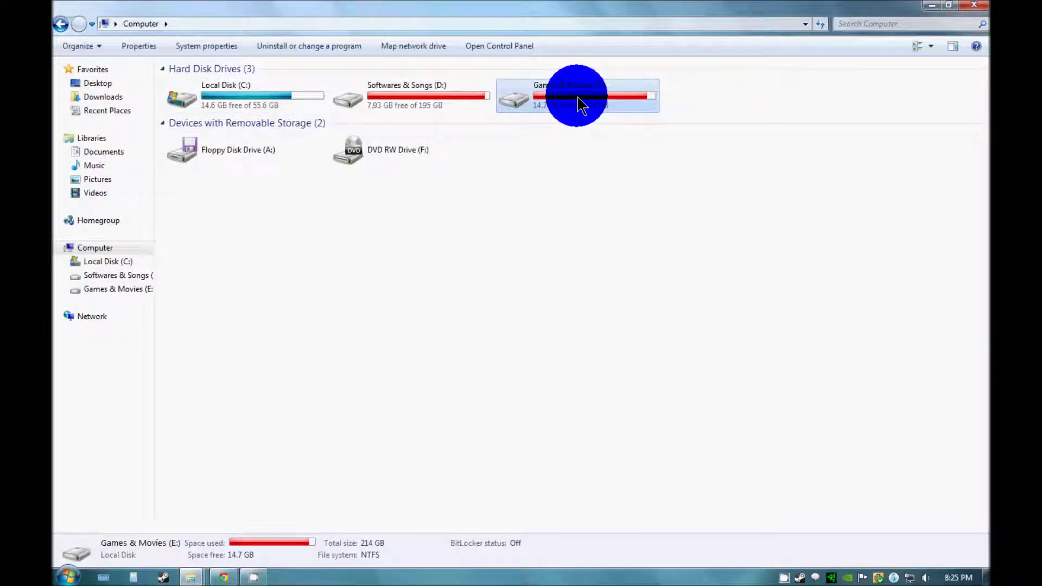
{"action": "right_click", "coordinate": [615, 173]}
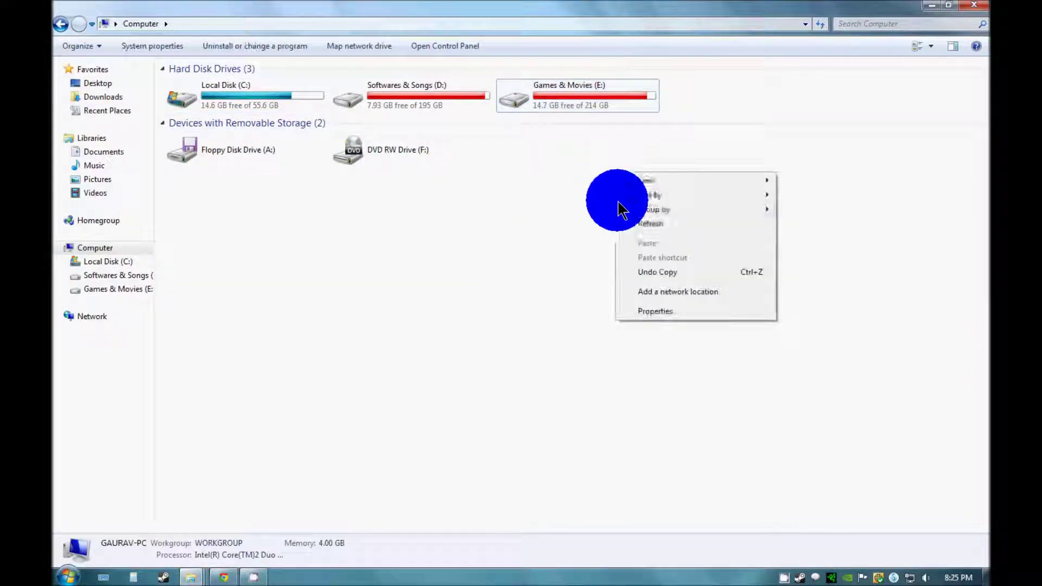
{"action": "left_click", "coordinate": [650, 223]}
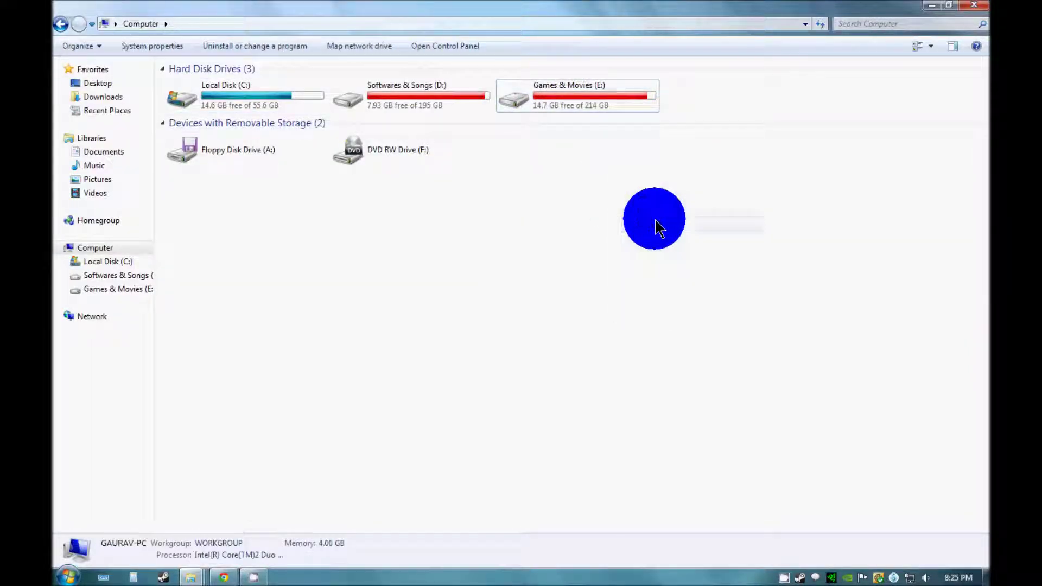
{"action": "left_click", "coordinate": [571, 97]}
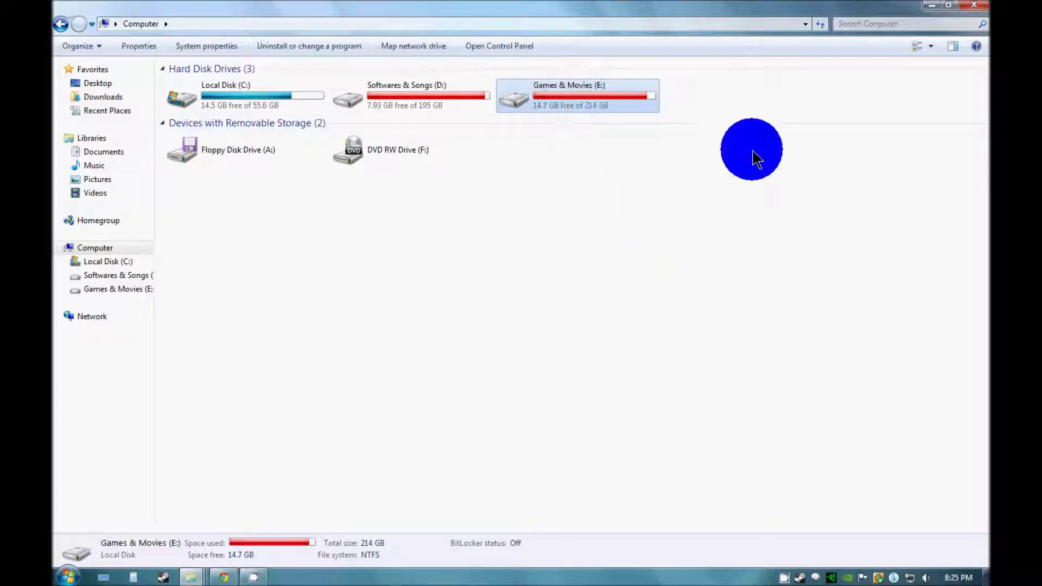